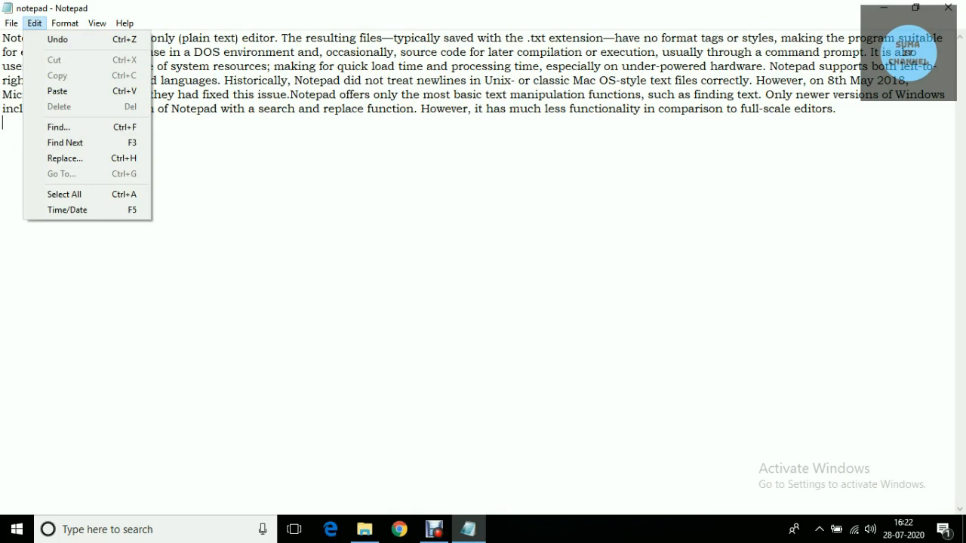
{"action": "left_click", "coordinate": [375, 60]}
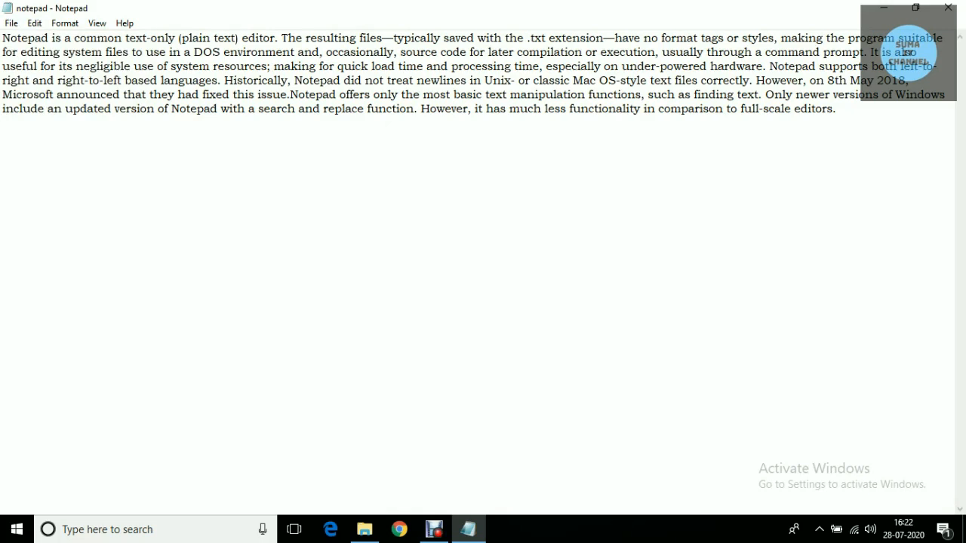
{"action": "left_click", "coordinate": [34, 23]}
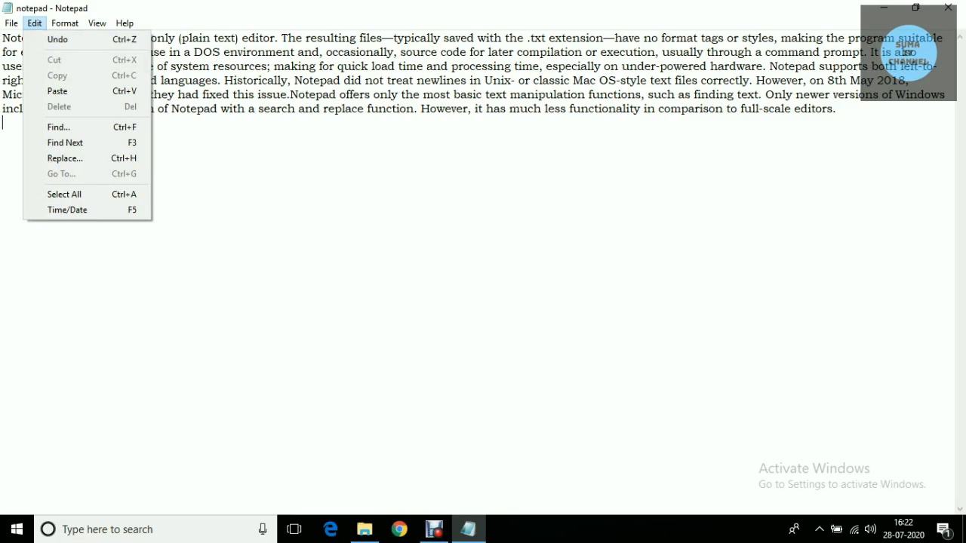
{"action": "key", "text": "Escape"}
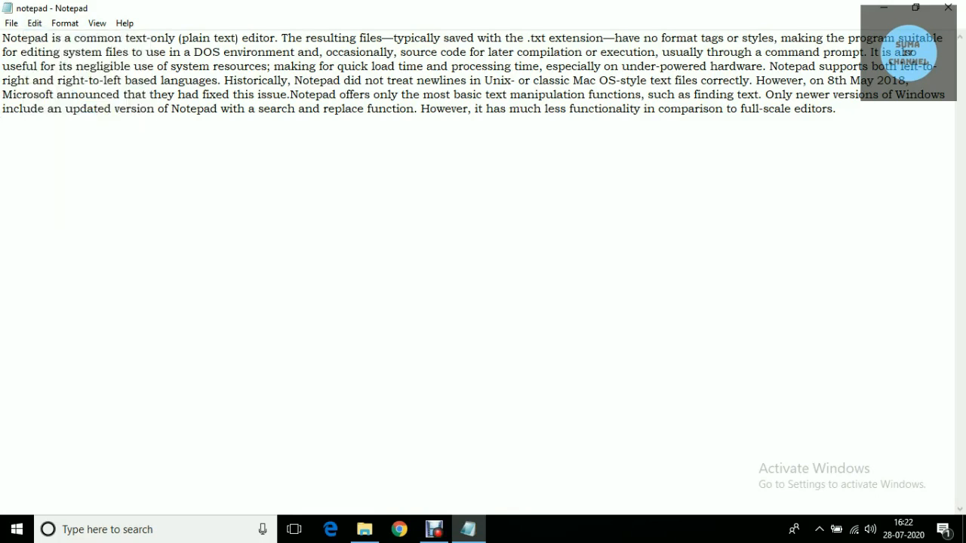
Cut the last two sentences of the text, starting at "Only newer versions of Windows"
{"action": "left_click_drag", "start_coordinate": [763, 94], "coordinate": [837, 109]}
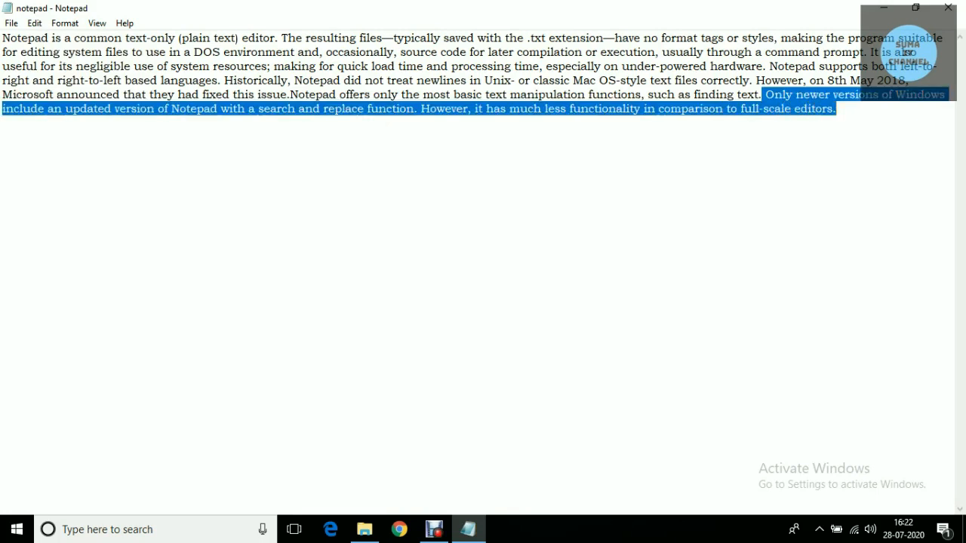
{"action": "left_click", "coordinate": [34, 23]}
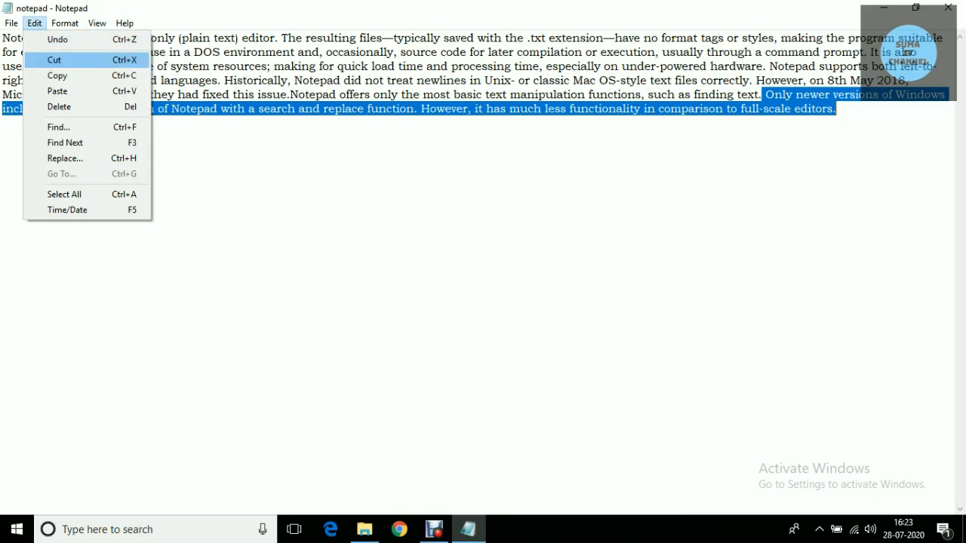
{"action": "key", "text": "Return"}
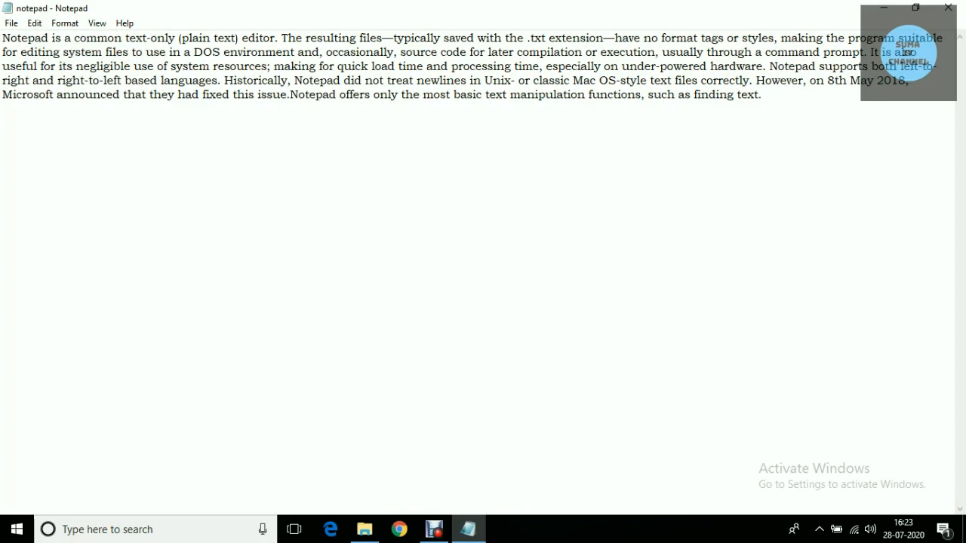
Paste the cut sentences as a separate paragraph, leaving one blank line below the first paragraph
{"action": "key", "text": "Return"}
{"action": "left_click", "coordinate": [35, 23]}
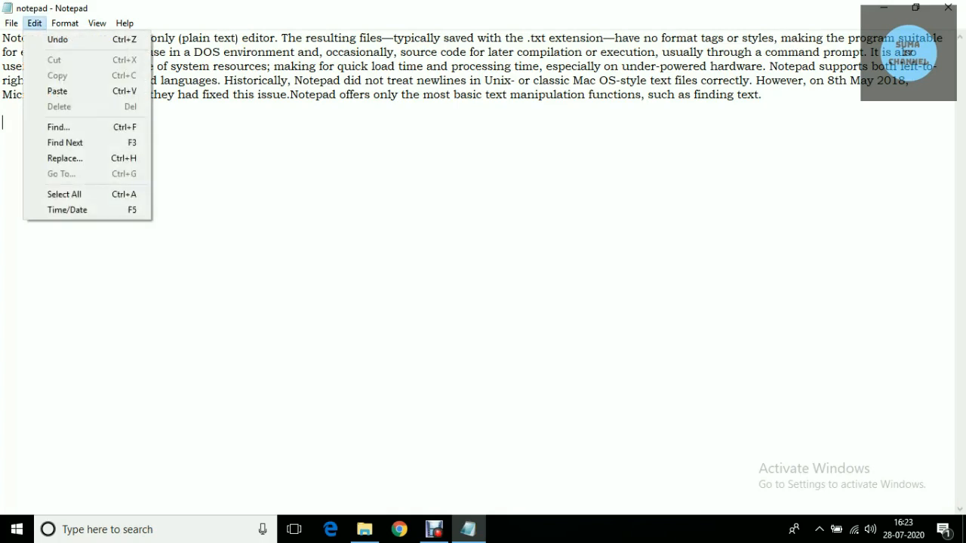
{"action": "key", "text": "Down"}
{"action": "key", "text": "Down"}
{"action": "key", "text": "Down"}
{"action": "key", "text": "Down"}
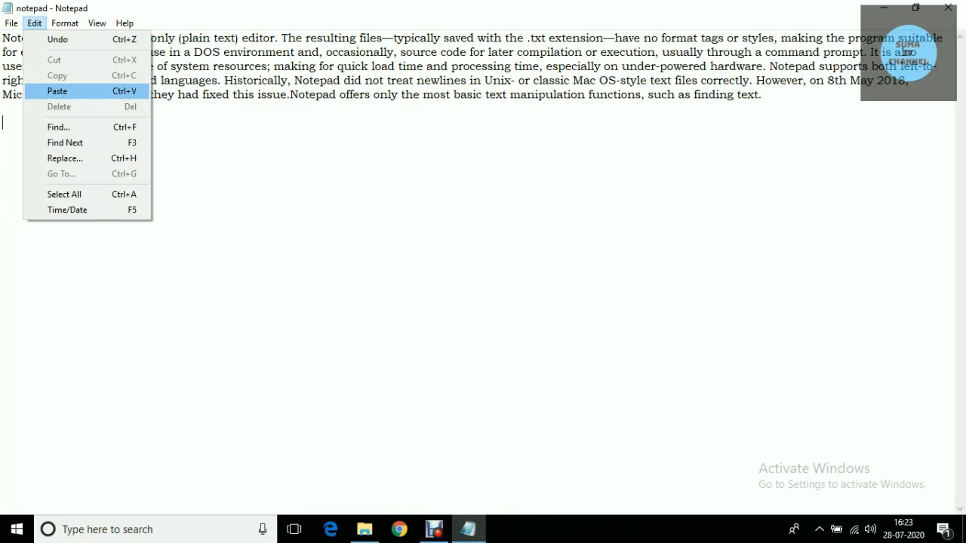
{"action": "key", "text": "Return"}
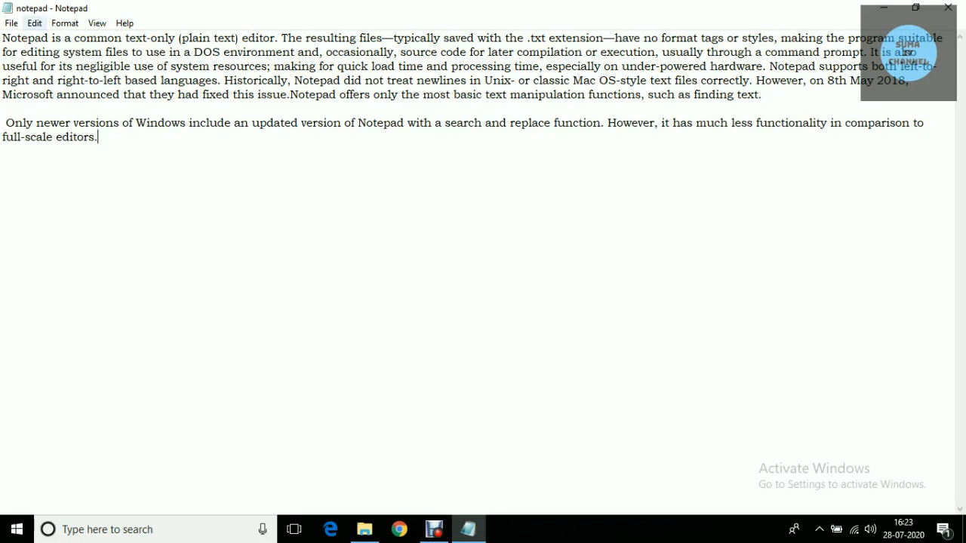
Copy the whole second paragraph, starting at "Only newer versions of Windows"
{"action": "left_click", "coordinate": [35, 23]}
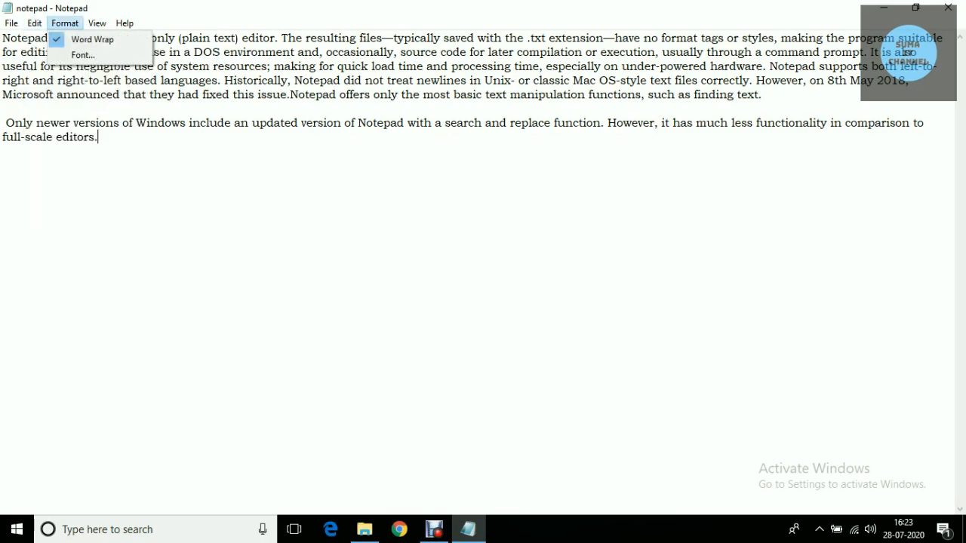
{"action": "left_click", "coordinate": [3, 151]}
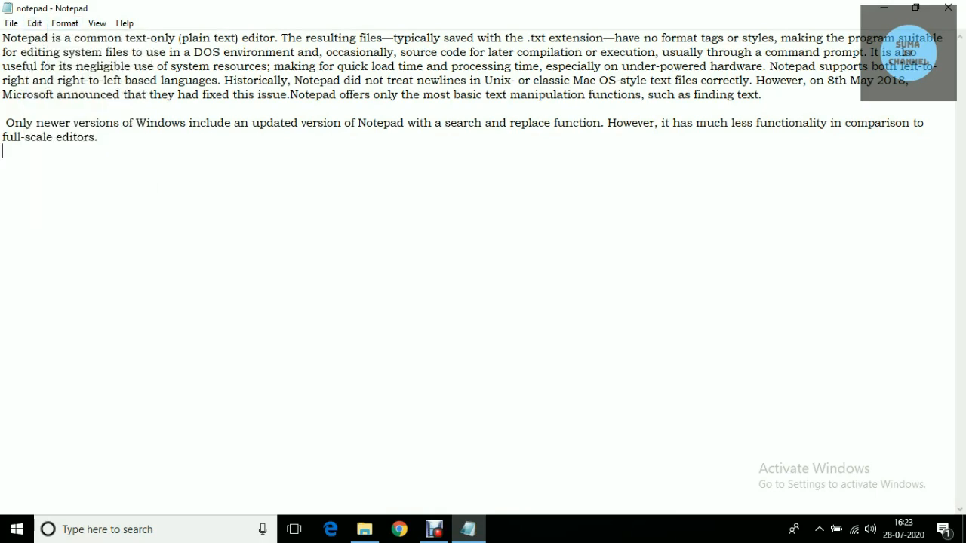
{"action": "left_click_drag", "start_coordinate": [99, 138], "coordinate": [3, 110]}
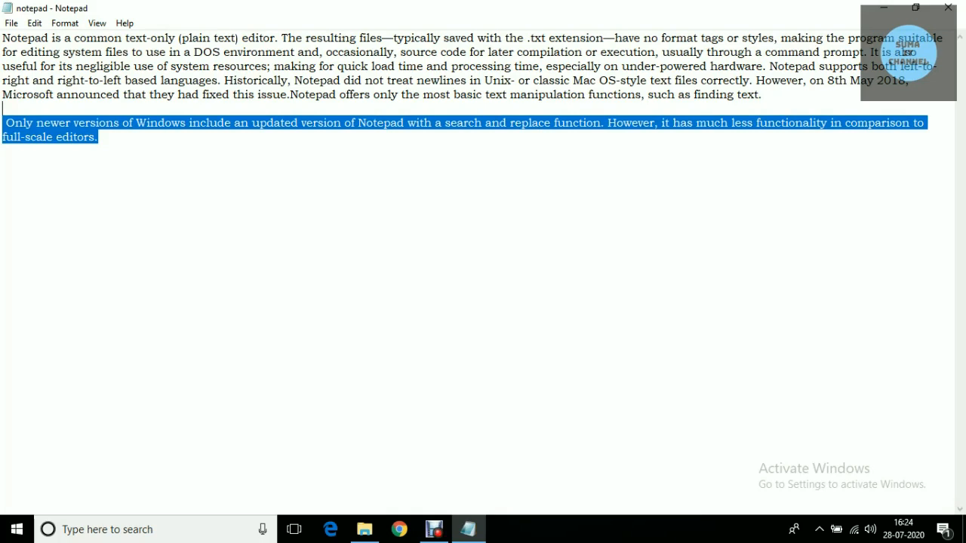
{"action": "left_click", "coordinate": [35, 23]}
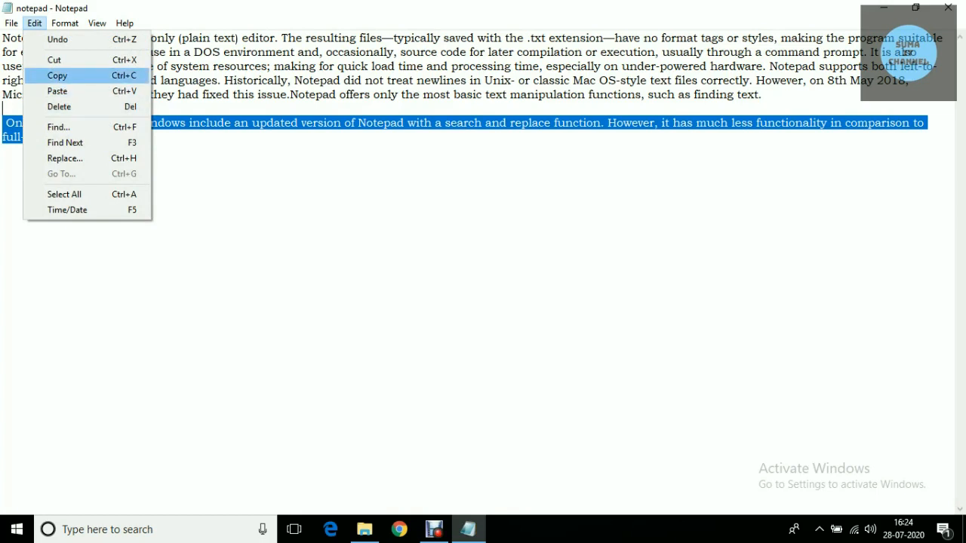
{"action": "key", "text": "Return"}
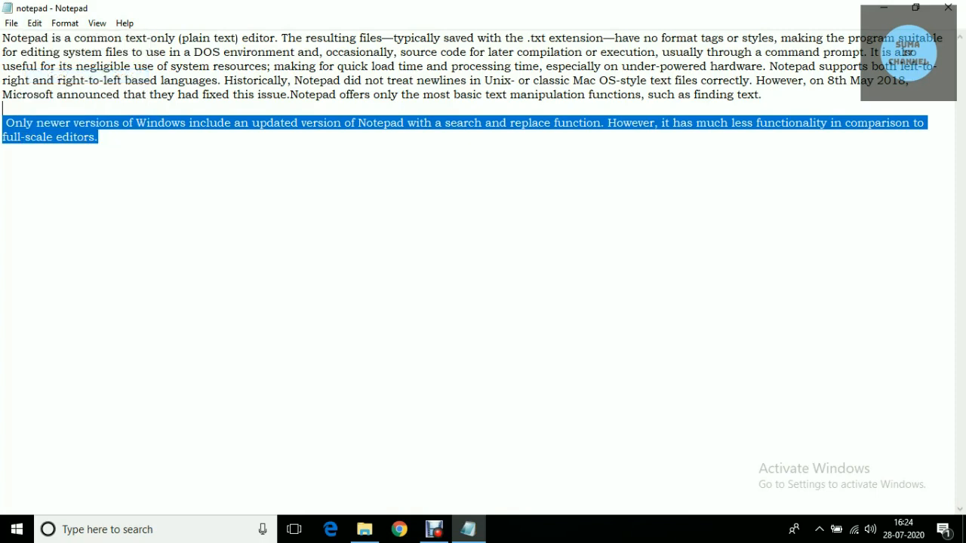
Paste the copied paragraph three times at the end of the document, leaving blank lines before the first copy
{"action": "key", "text": "ctrl+End"}
{"action": "key", "text": "Return"}
{"action": "key", "text": "Return"}
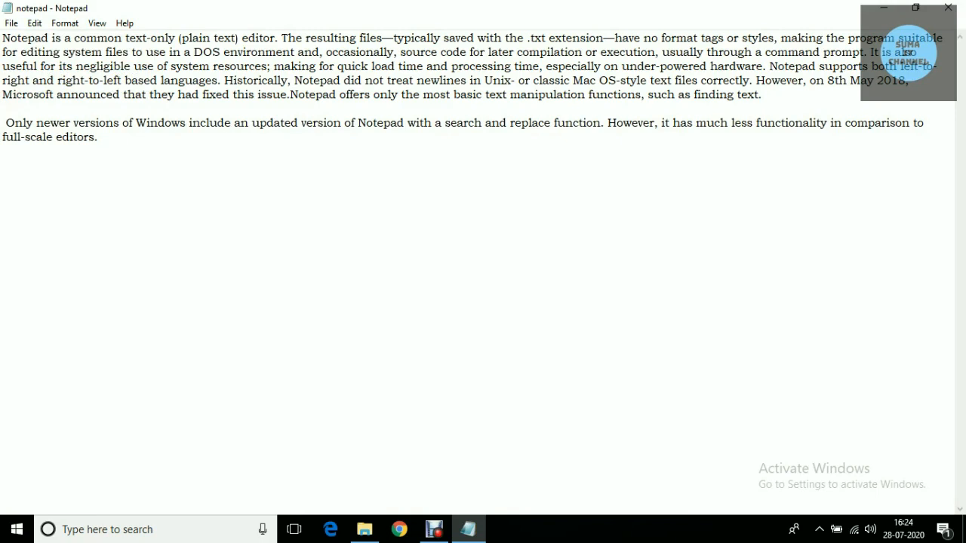
{"action": "key", "text": "ctrl+v"}
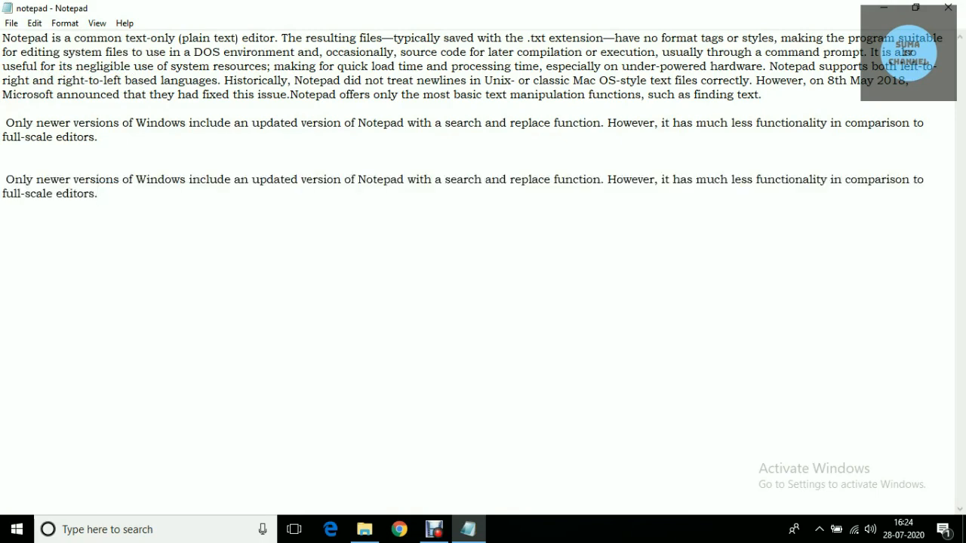
{"action": "key", "text": "ctrl+v"}
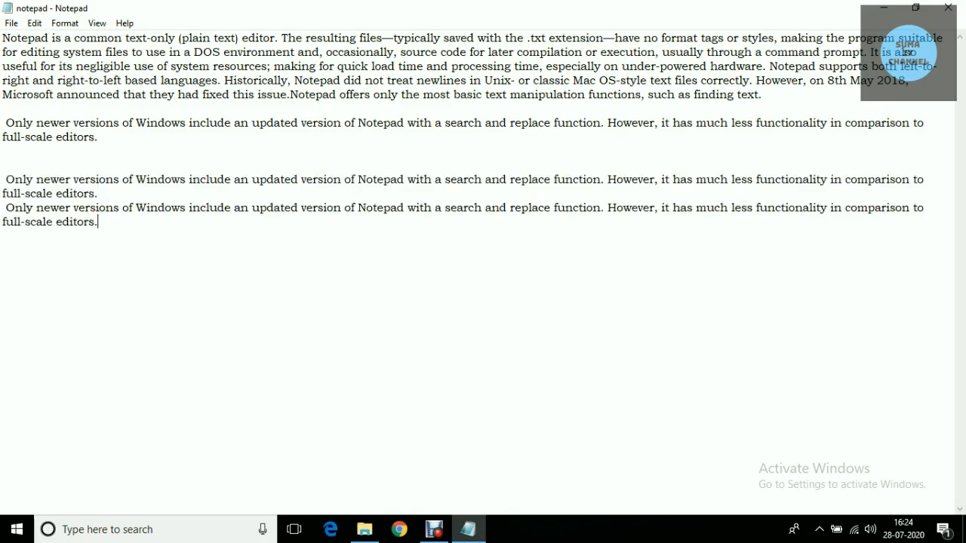
{"action": "key", "text": "ctrl+v"}
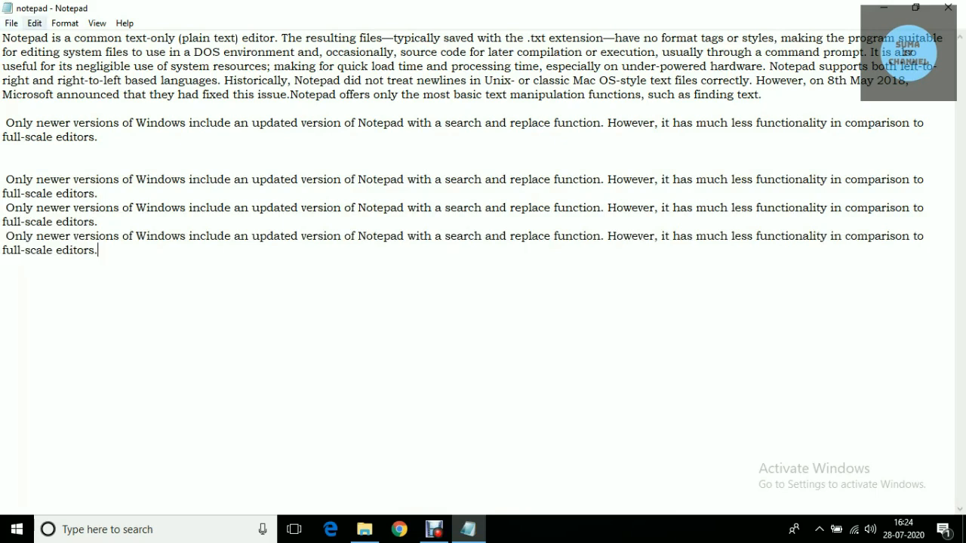
Delete the last pasted copy of the "Only newer versions of Windows" paragraph
{"action": "left_click", "coordinate": [35, 22]}
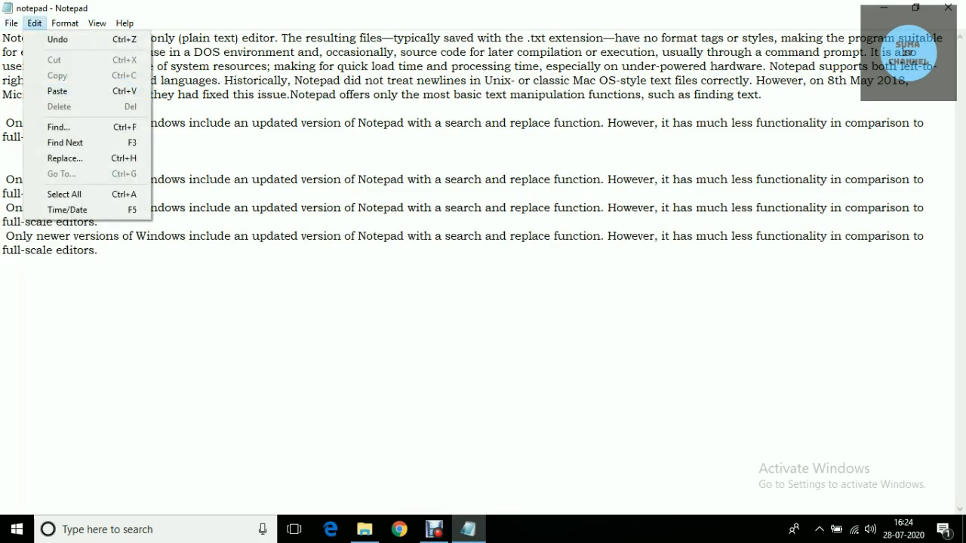
{"action": "left_click", "coordinate": [295, 317]}
{"action": "left_click_drag", "start_coordinate": [98, 251], "coordinate": [3, 237]}
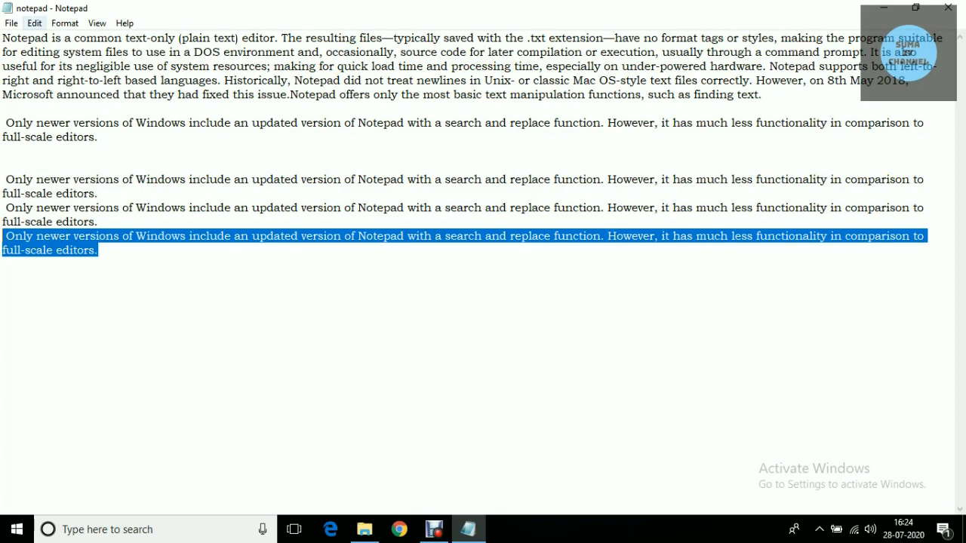
{"action": "left_click", "coordinate": [34, 23]}
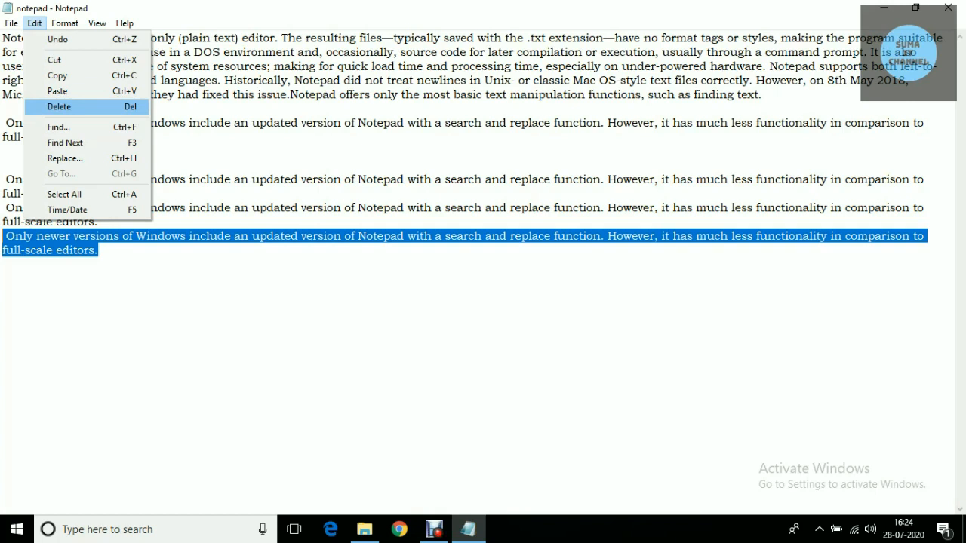
{"action": "key", "text": "Return"}
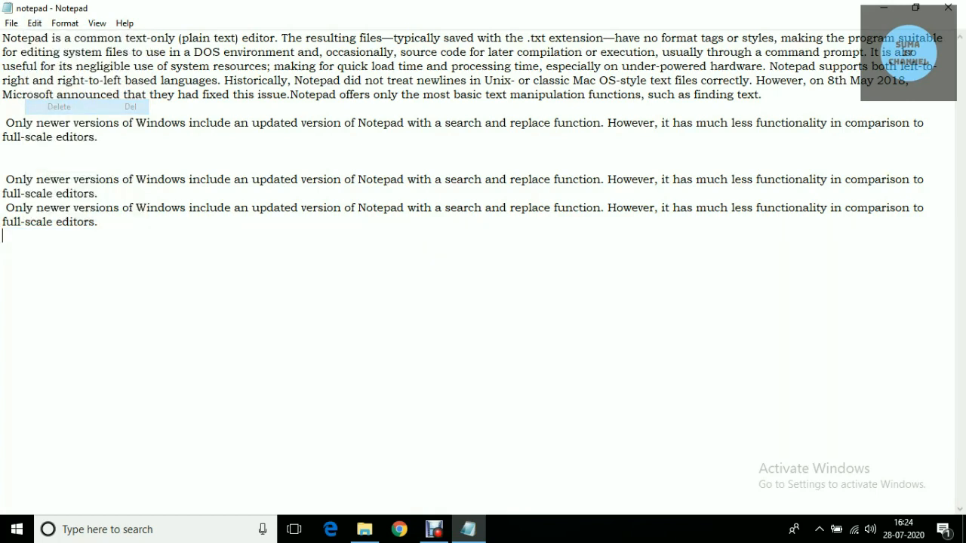
{"action": "key", "text": "alt"}
{"action": "key", "text": "Right"}
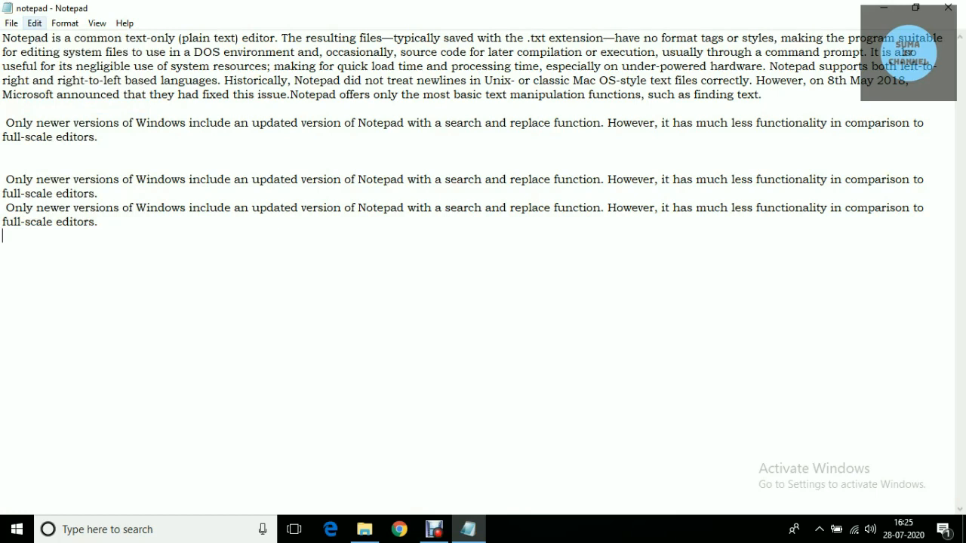
{"action": "key", "text": "Down"}
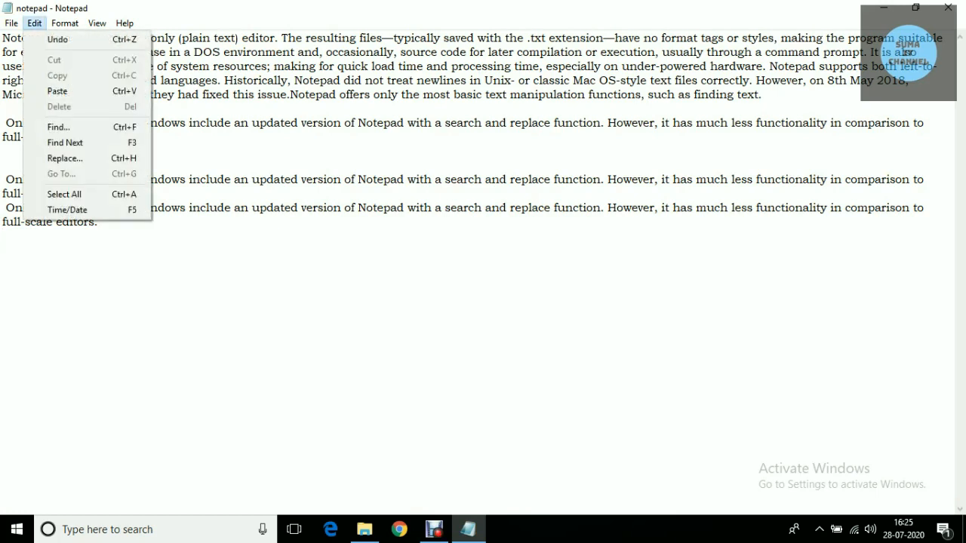
{"action": "key", "text": "Down"}
{"action": "left_click", "coordinate": [98, 250]}
{"action": "left_click", "coordinate": [99, 222]}
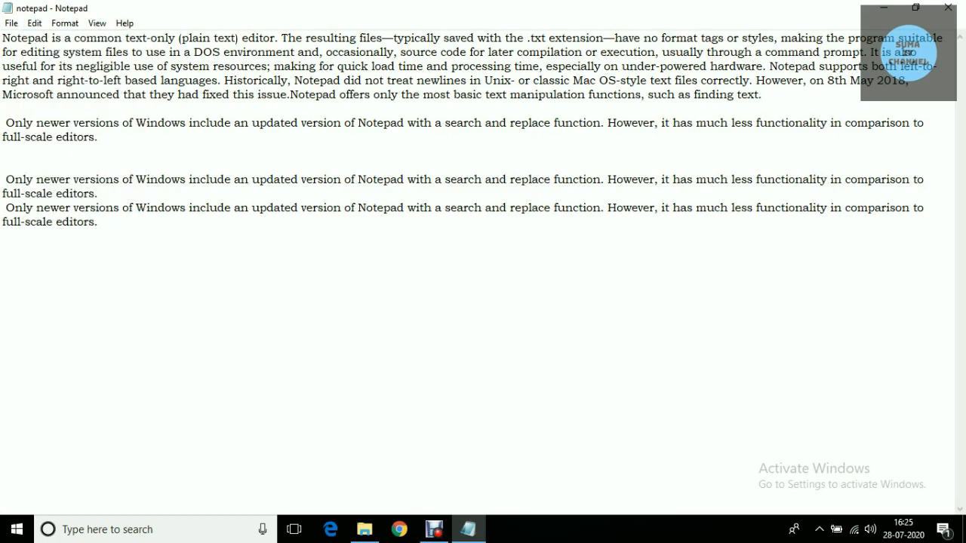
{"action": "left_click", "coordinate": [35, 23]}
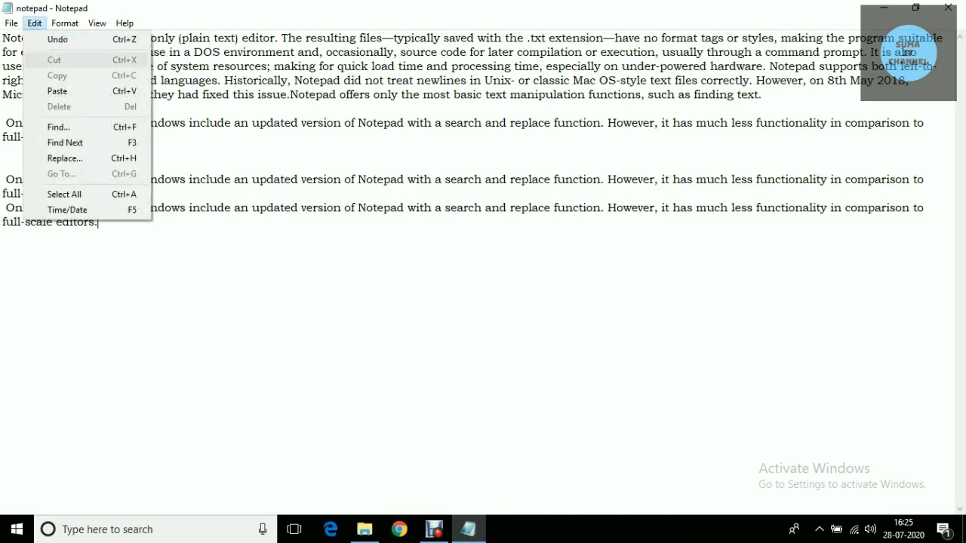
{"action": "left_click", "coordinate": [3, 236]}
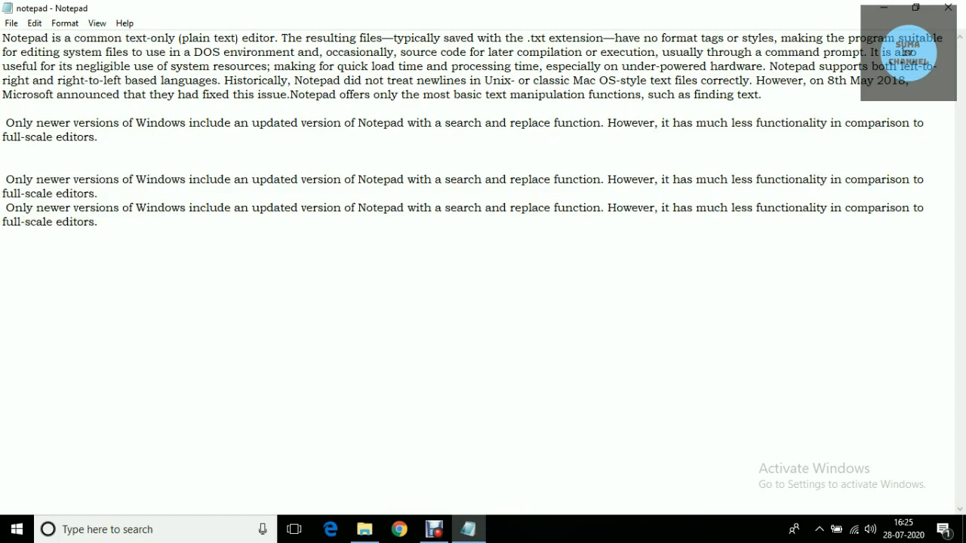
{"action": "key", "text": "alt"}
{"action": "key", "text": "Escape"}
Undo the deletion of the last pasted paragraph and deselect the text
{"action": "left_click", "coordinate": [35, 22]}
{"action": "left_click", "coordinate": [57, 40]}
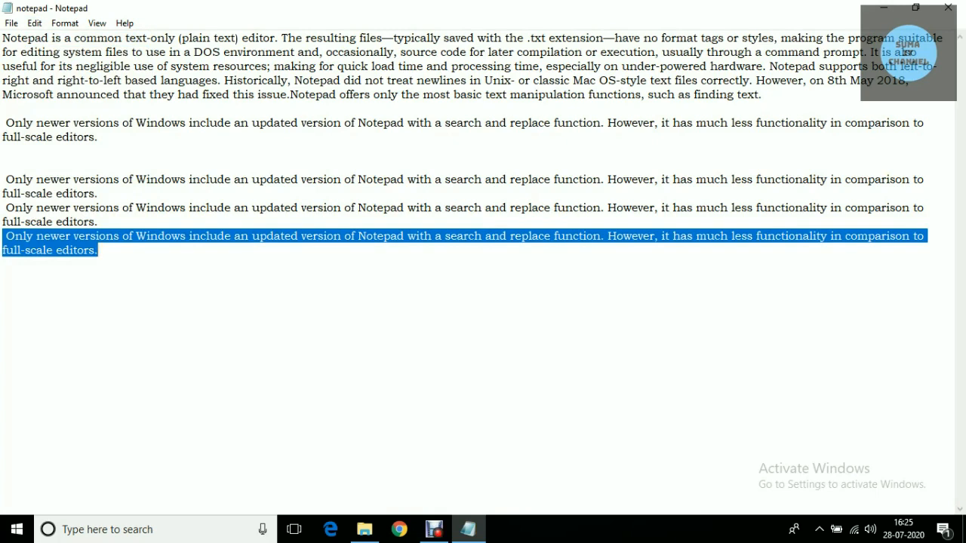
{"action": "key", "text": "Down"}
{"action": "key", "text": "Left"}
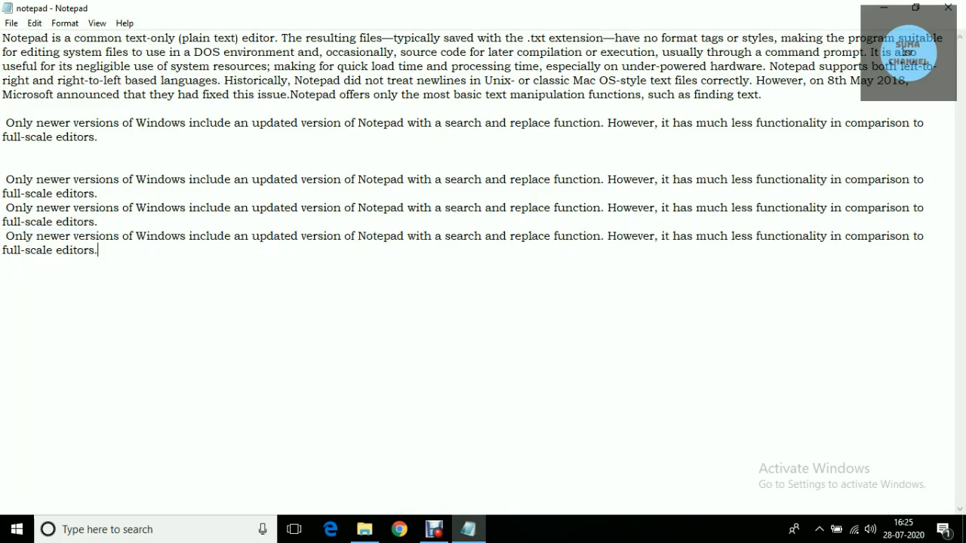
Apply Undo repeatedly to alternate between removing and restoring the last pasted paragraph, ending with it removed
{"action": "key", "text": "alt"}
{"action": "key", "text": "Right"}
{"action": "key", "text": "Down"}
{"action": "key", "text": "Return"}
{"action": "key", "text": "alt+e"}
{"action": "key", "text": "Return"}
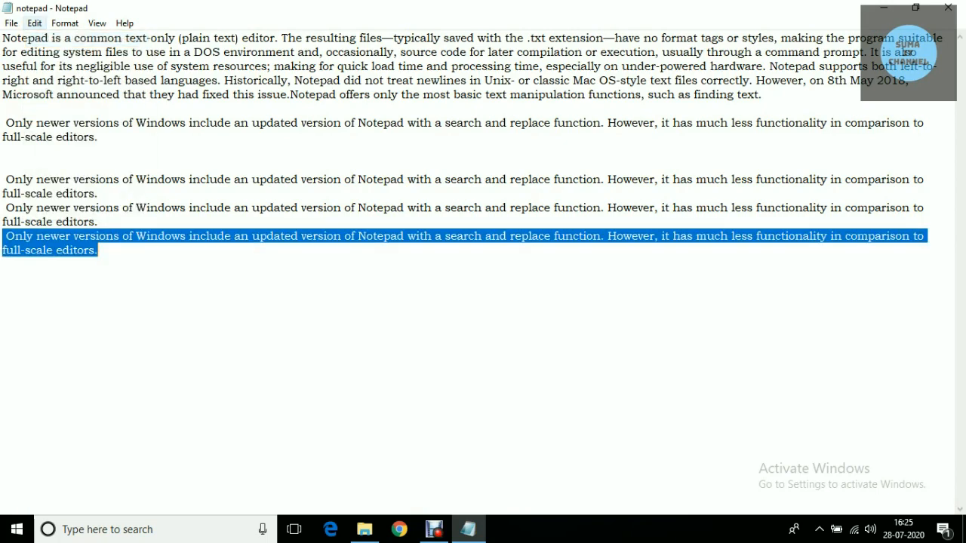
{"action": "key", "text": "alt+e"}
{"action": "key", "text": "Return"}
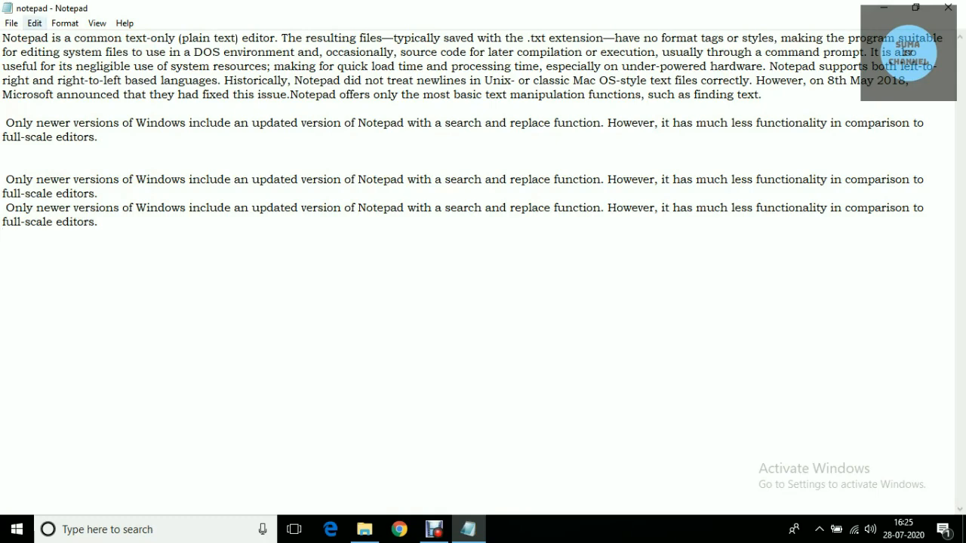
{"action": "key", "text": "alt+e"}
{"action": "key", "text": "Return"}
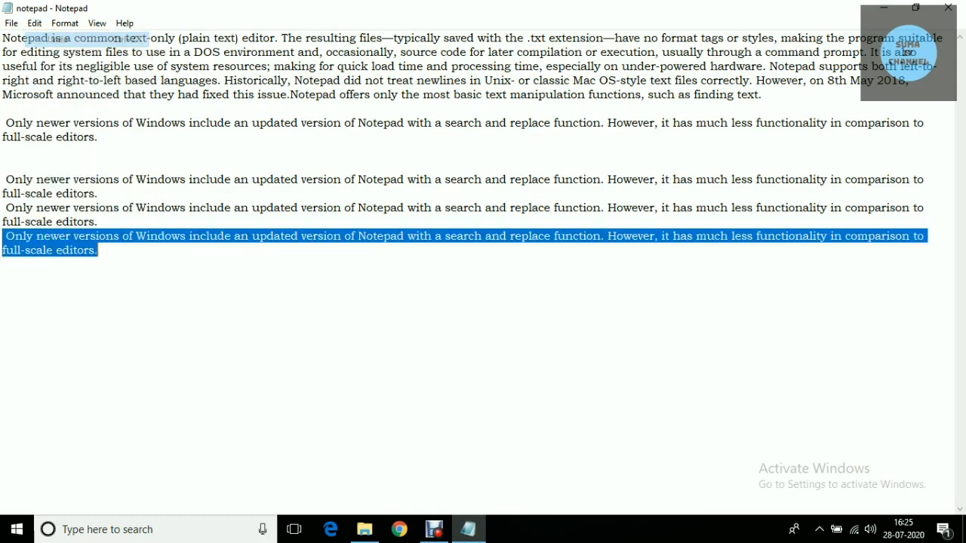
{"action": "key", "text": "alt+e"}
{"action": "key", "text": "Return"}
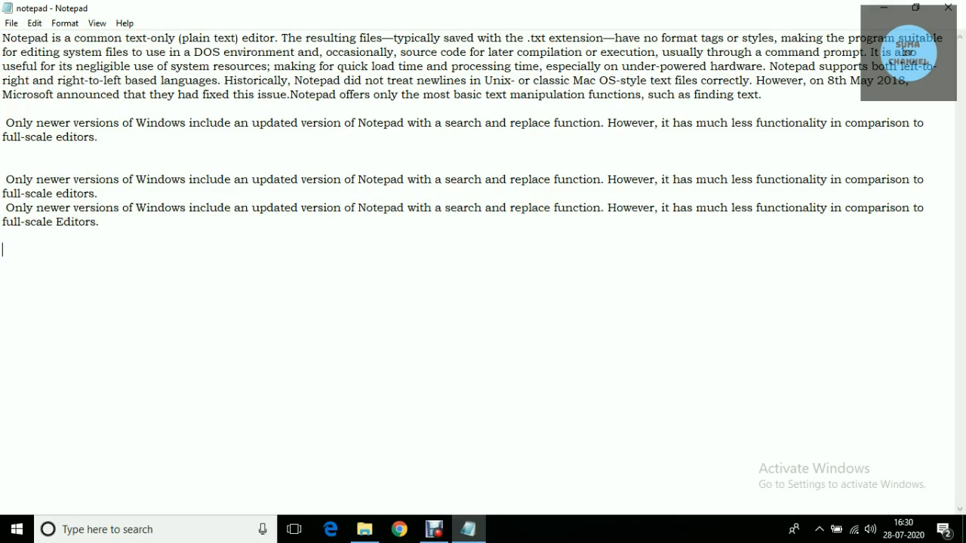
Select all the text in the document and clear the selection again
{"action": "left_click", "coordinate": [34, 23]}
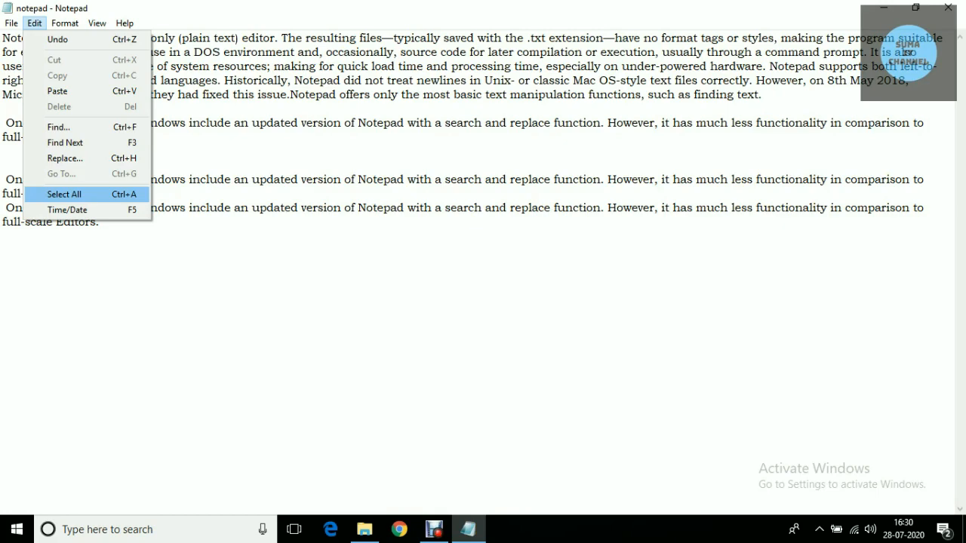
{"action": "left_click", "coordinate": [65, 195]}
{"action": "left_click", "coordinate": [241, 287]}
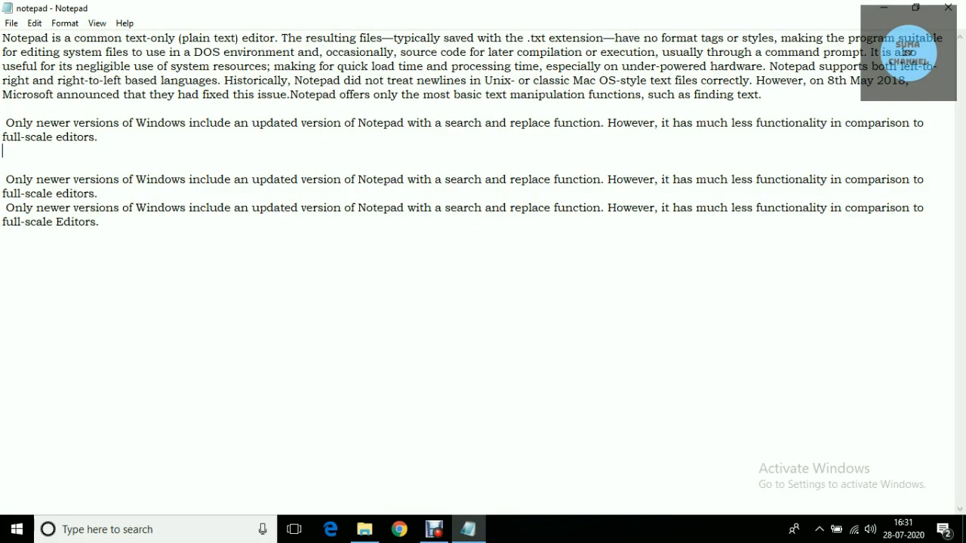
Select the entire document once more, display the available editing commands, and deselect the text
{"action": "key", "text": "ctrl+a"}
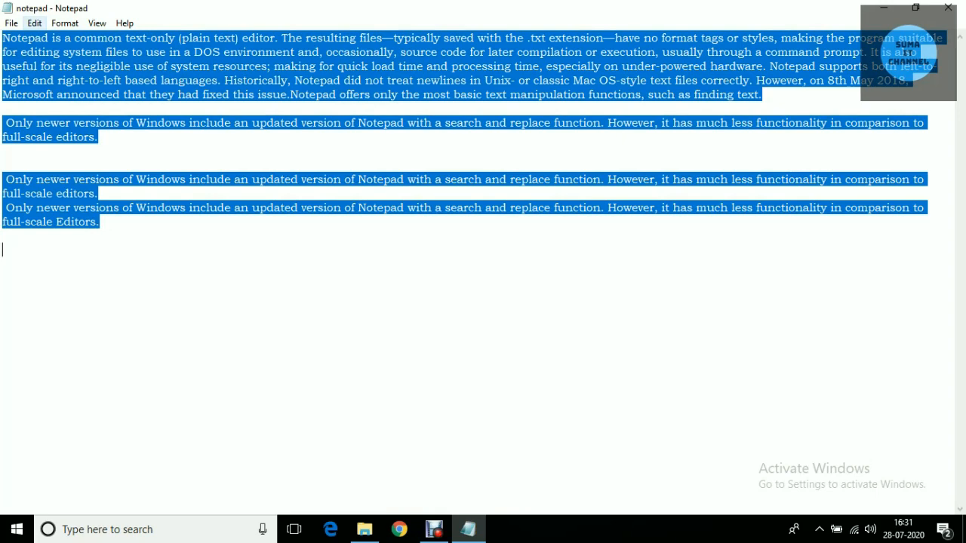
{"action": "left_click", "coordinate": [34, 22]}
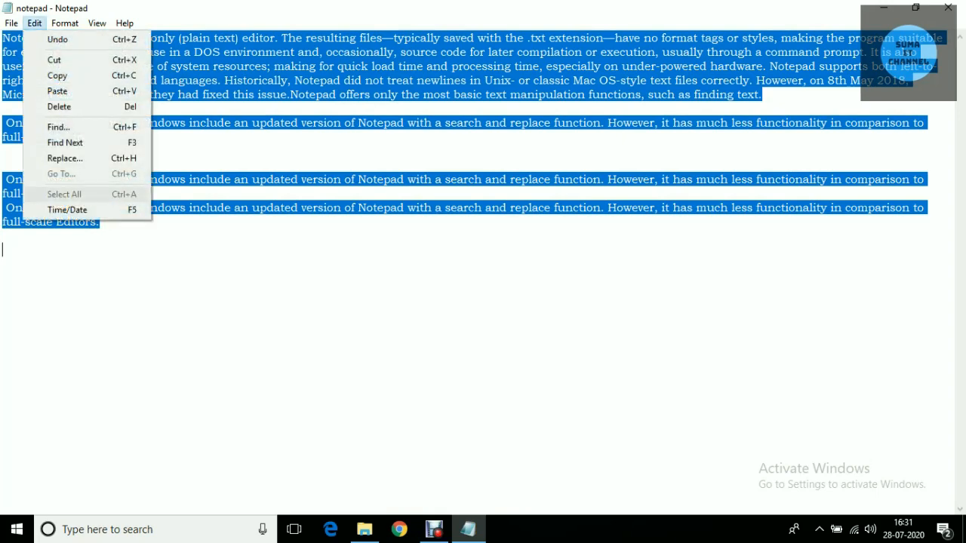
{"action": "left_click", "coordinate": [2, 235]}
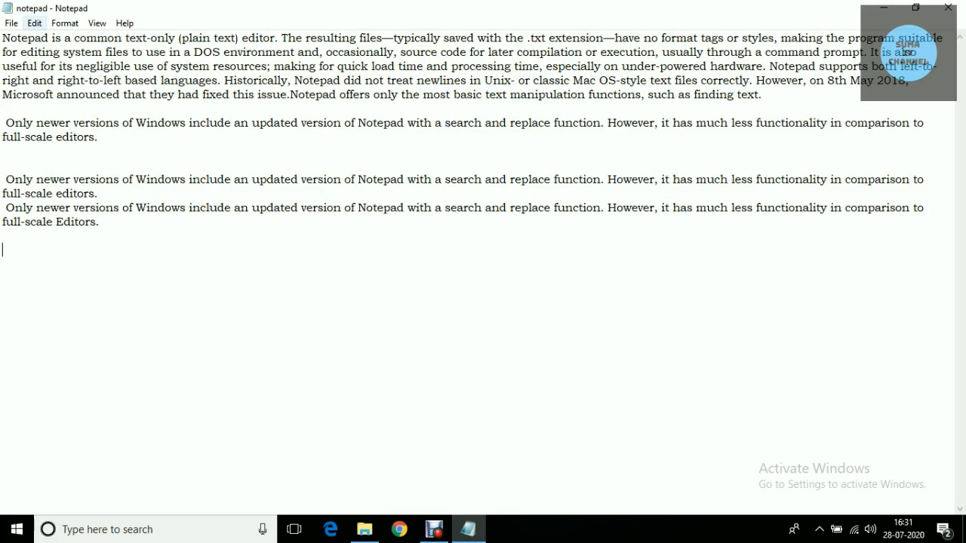
Insert the current time and date twice, on consecutive lines below the last paragraph
{"action": "left_click", "coordinate": [34, 23]}
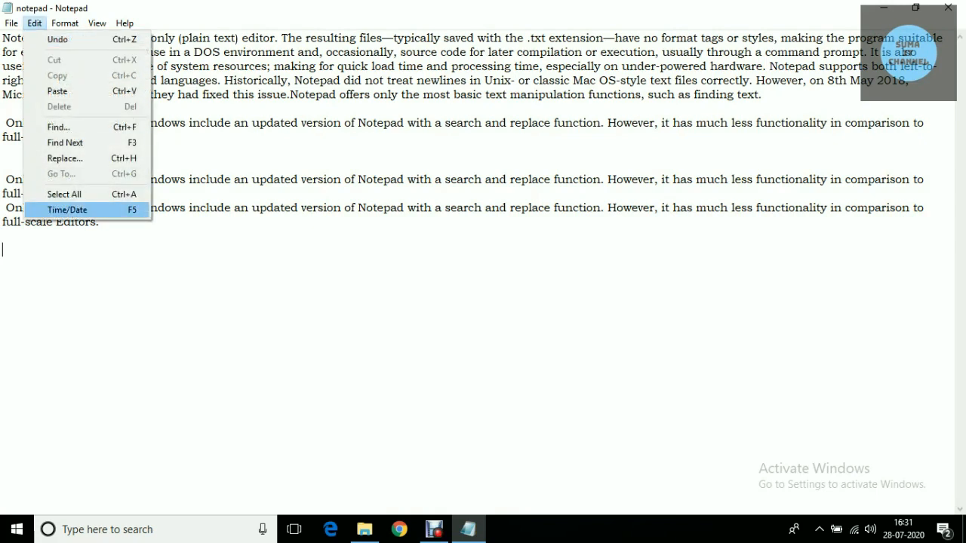
{"action": "left_click", "coordinate": [67, 210]}
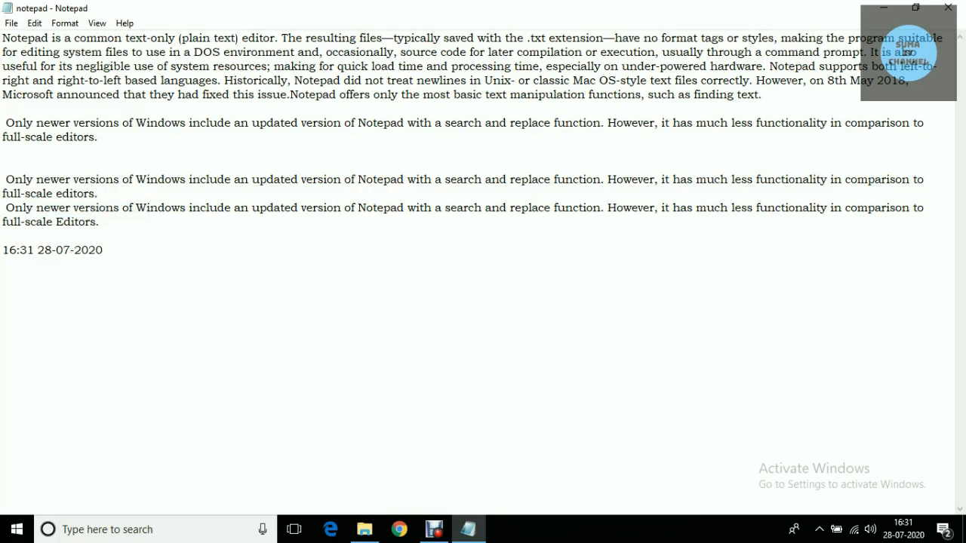
{"action": "left_click", "coordinate": [35, 22]}
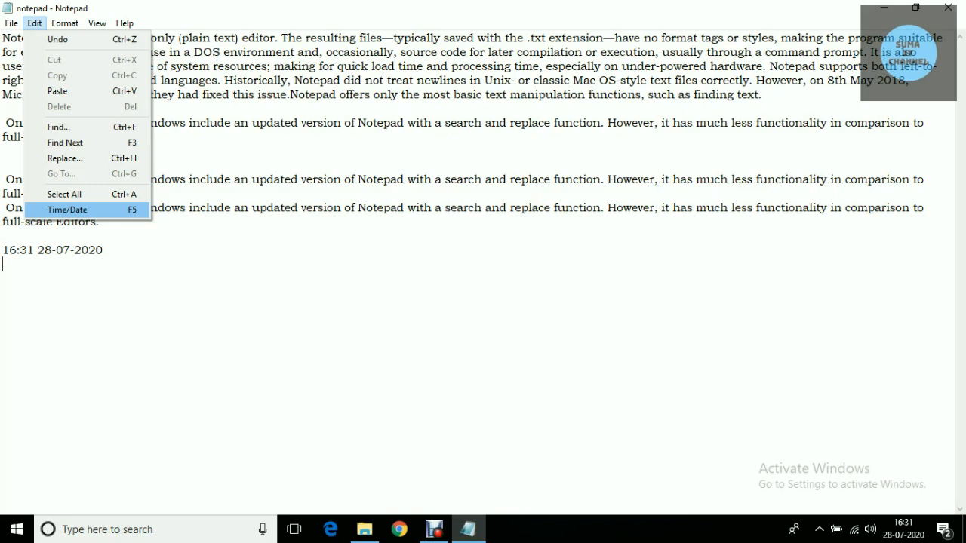
{"action": "key", "text": "Return"}
{"action": "key", "text": "Return"}
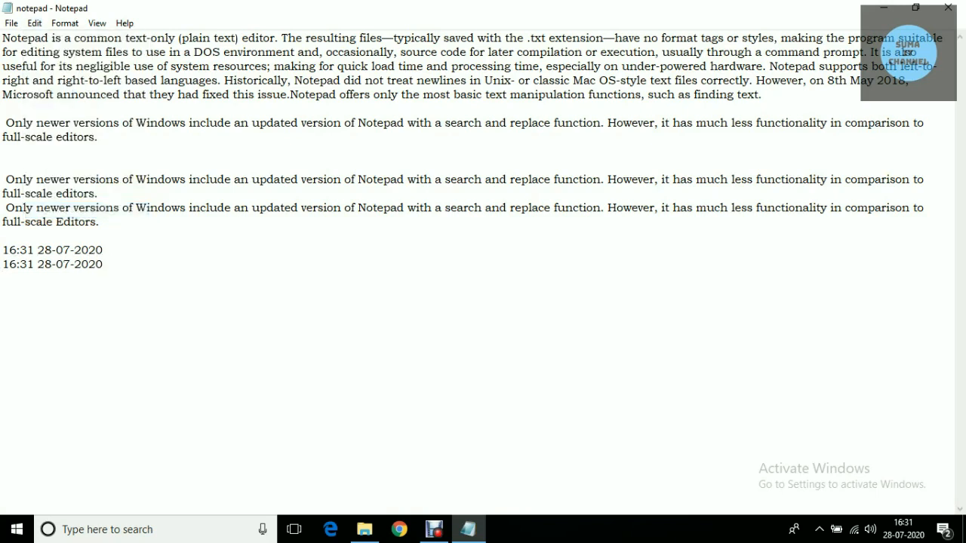
Add five more current time and date stamps below the existing two, each on its own new line
{"action": "key", "text": "F5"}
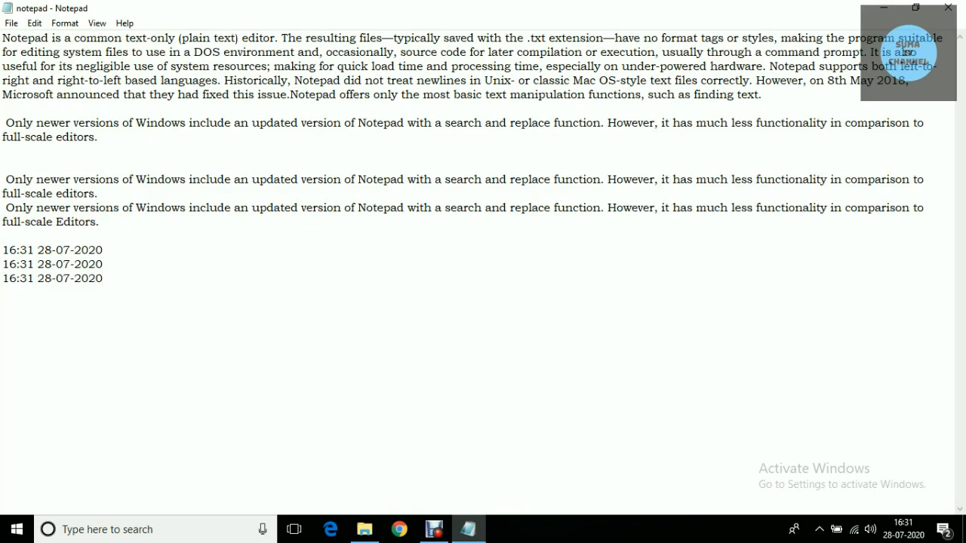
{"action": "key", "text": "Return"}
{"action": "key", "text": "F5"}
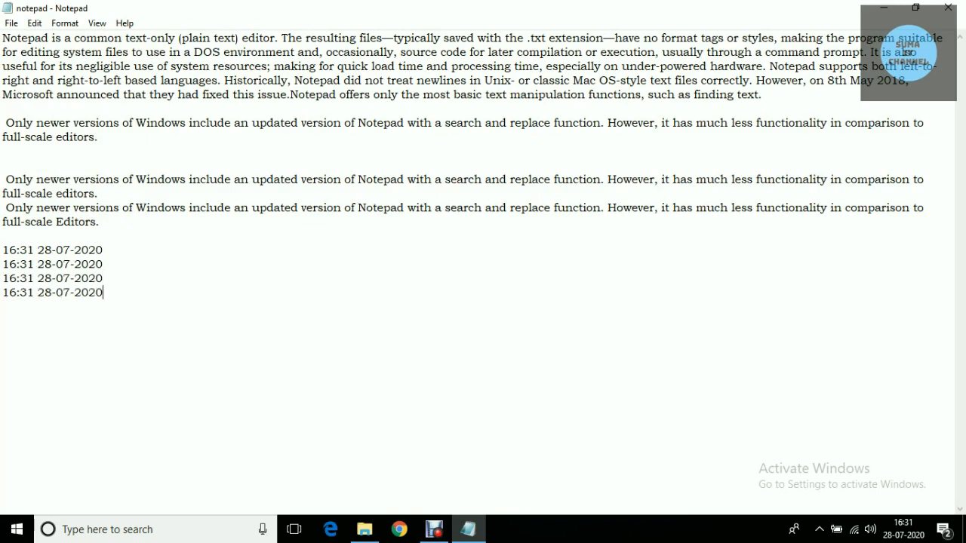
{"action": "key", "text": "Return"}
{"action": "key", "text": "F5"}
{"action": "key", "text": "Return"}
{"action": "key", "text": "F5"}
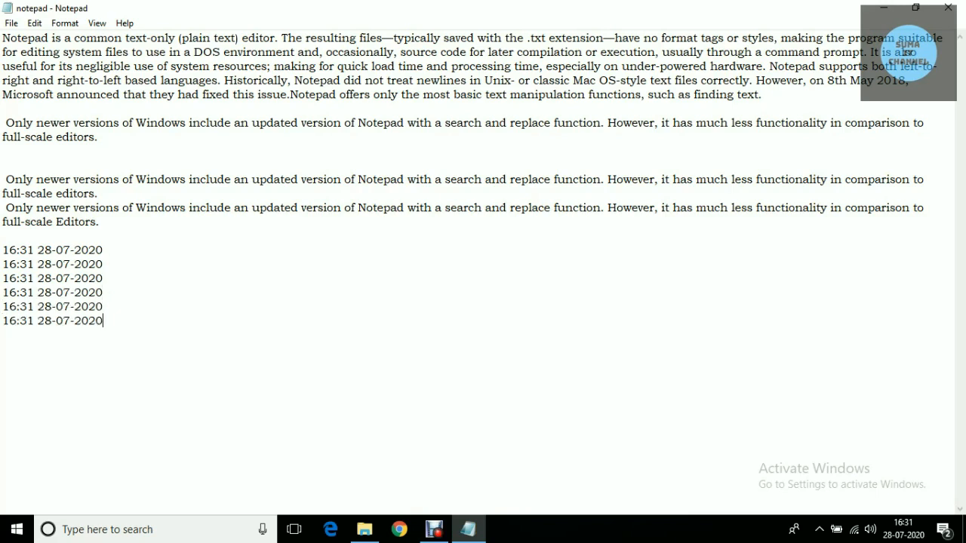
{"action": "key", "text": "Return"}
{"action": "key", "text": "F5"}
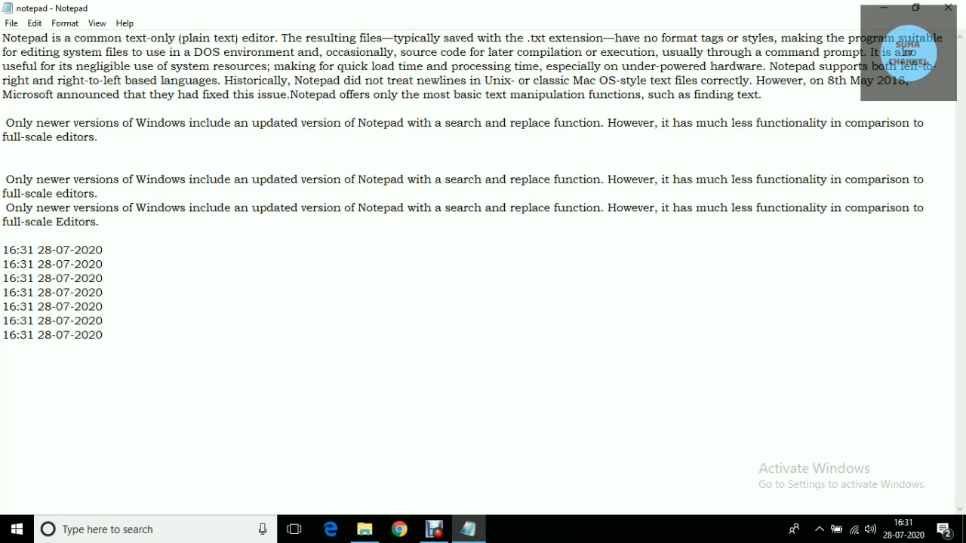
{"action": "key", "text": "alt"}
{"action": "left_click", "coordinate": [34, 23]}
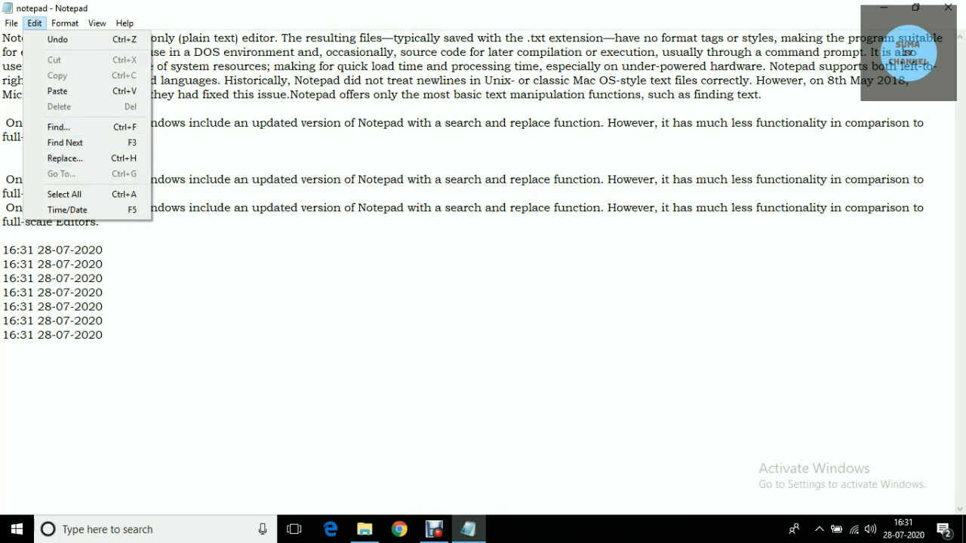
{"action": "left_click", "coordinate": [104, 264]}
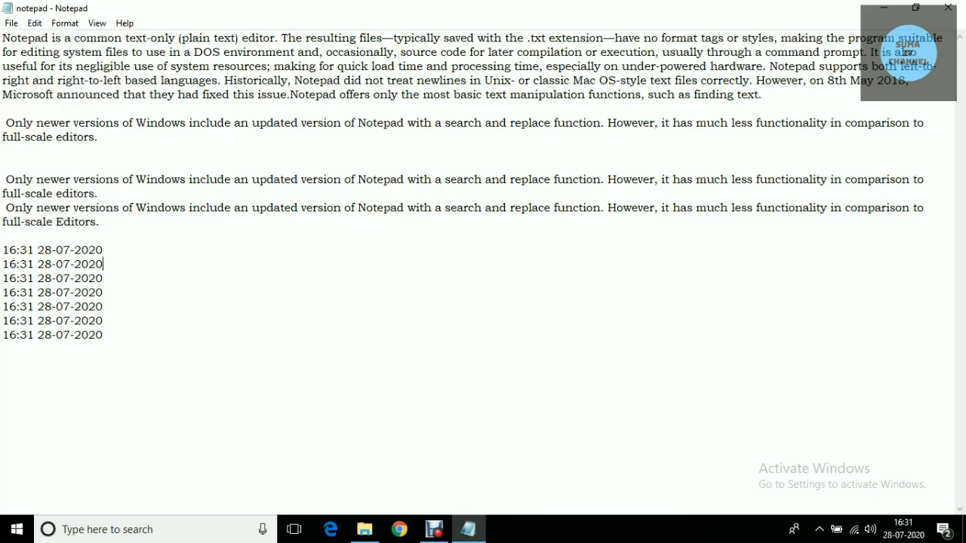